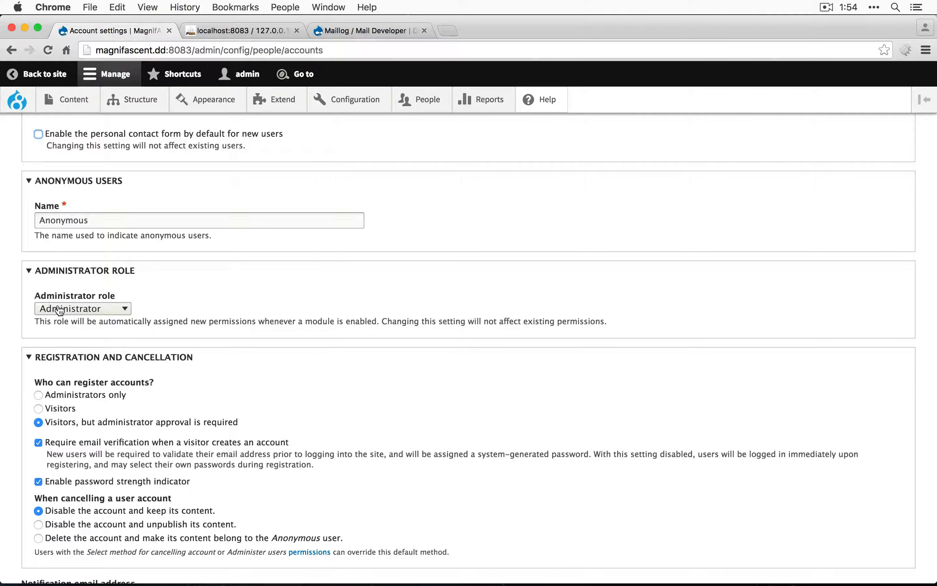
Check the administrator role choices, keep Administrator, and restrict account registration to Administrators only
click(79, 308)
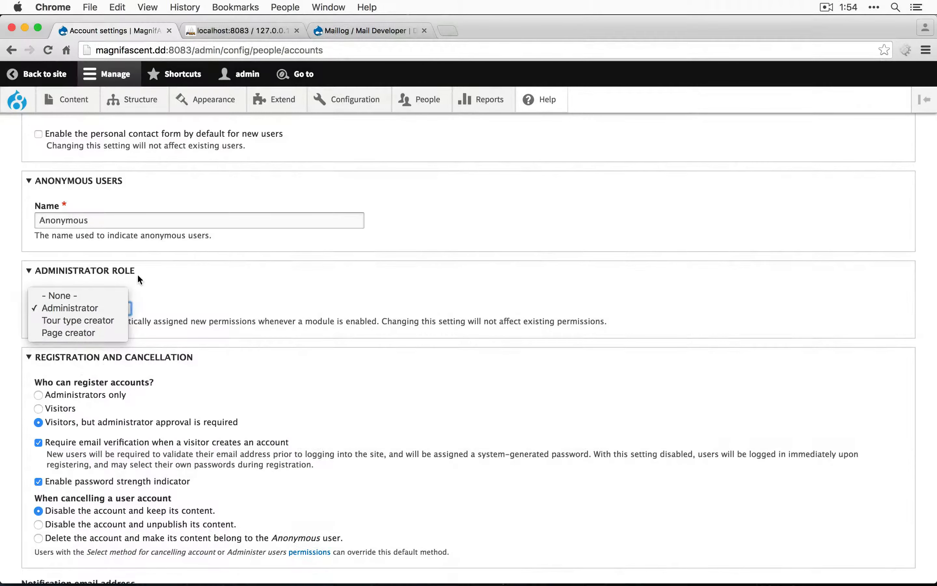
click(137, 273)
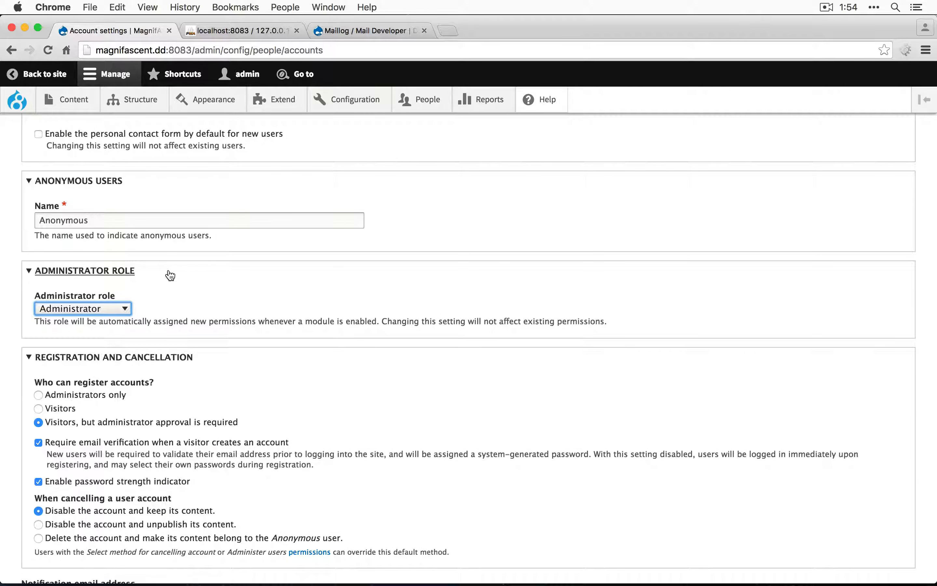
scroll(169, 272, down, 3)
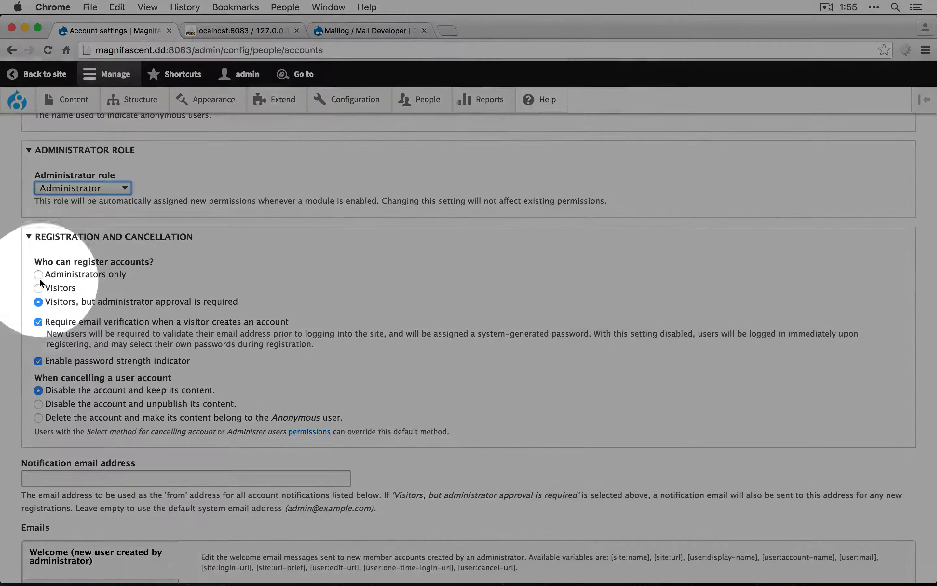
click(38, 275)
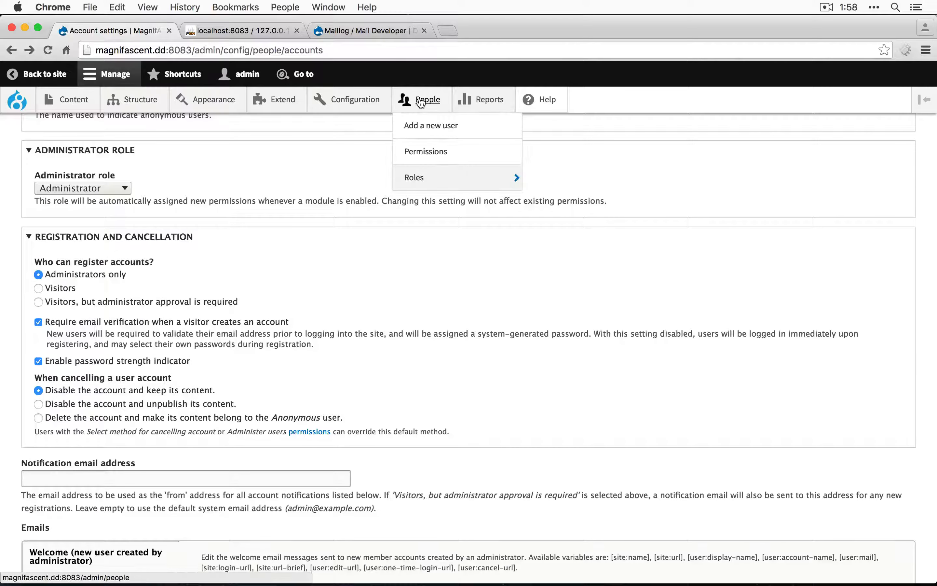
Open the People list in a separate tab and bring up the account cancellation page for the newest user
super+click(427, 99)
click(227, 33)
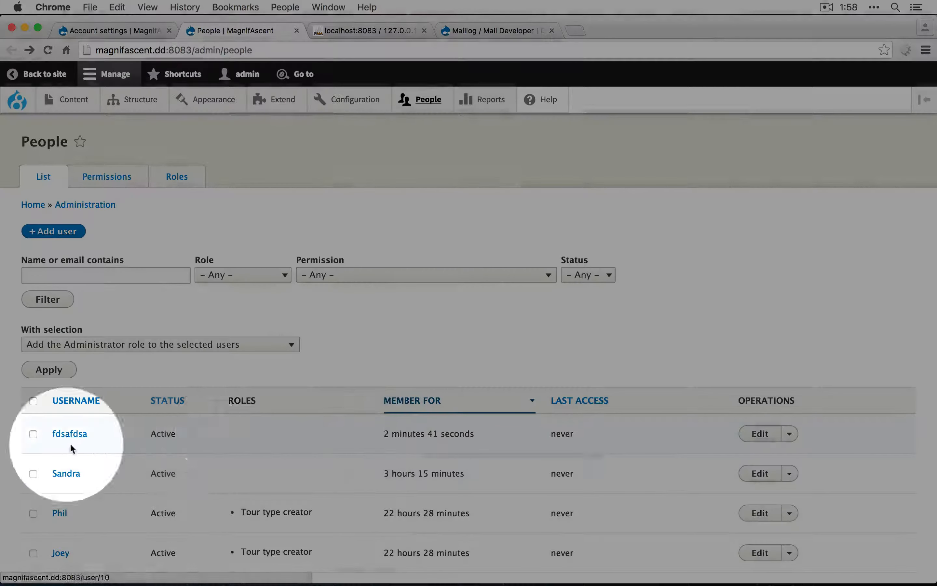
click(759, 434)
scroll(482, 463, down, 10)
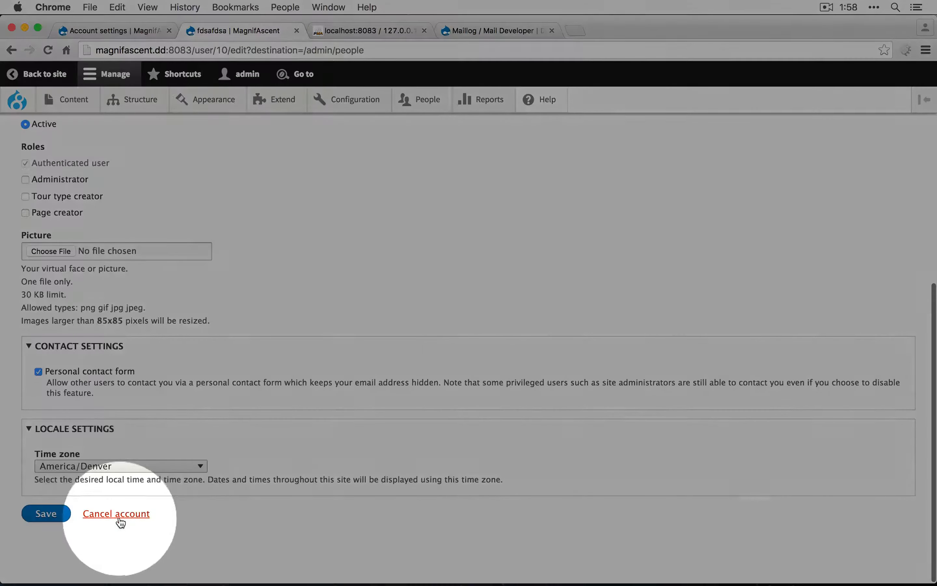
click(120, 519)
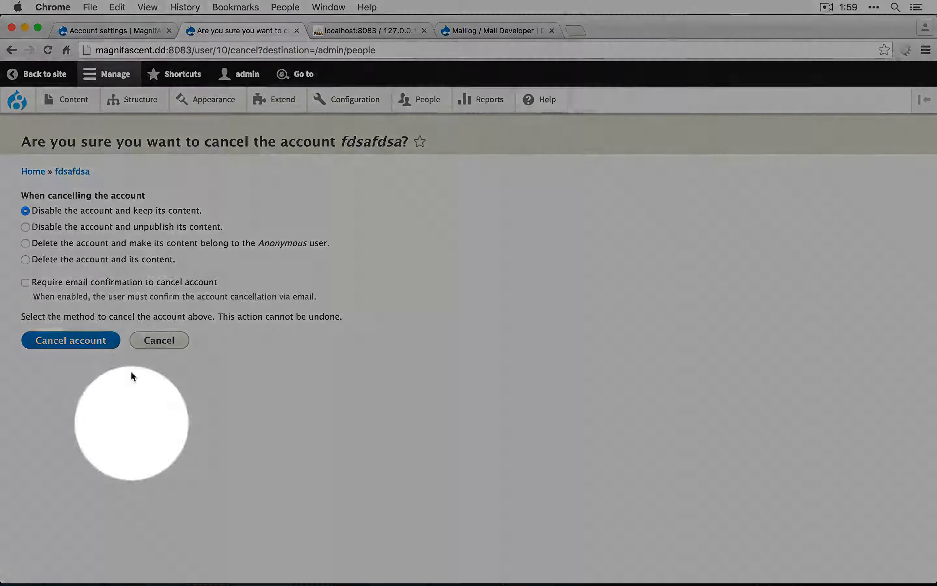
Compare the default account cancellation methods in Account settings with the methods offered on the user's cancellation page
click(111, 31)
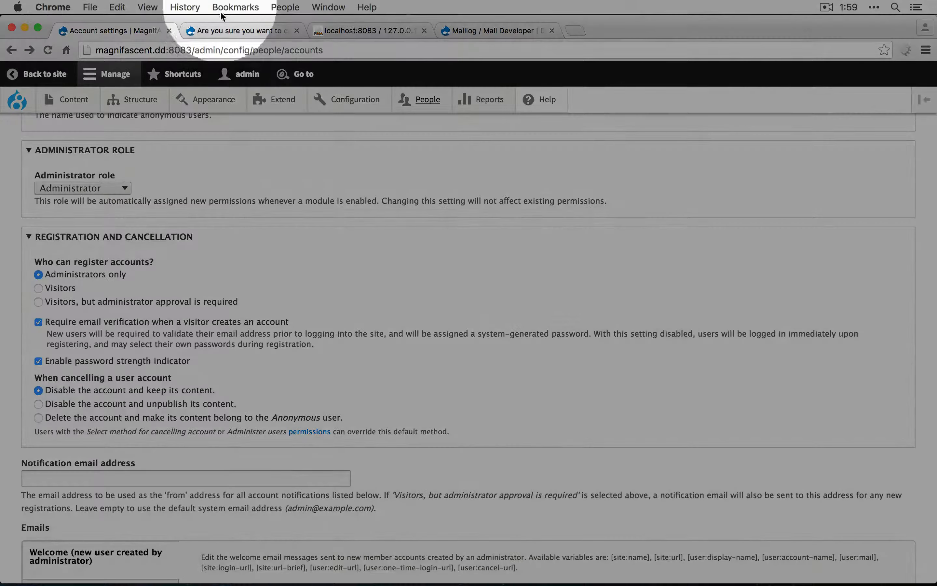
click(229, 30)
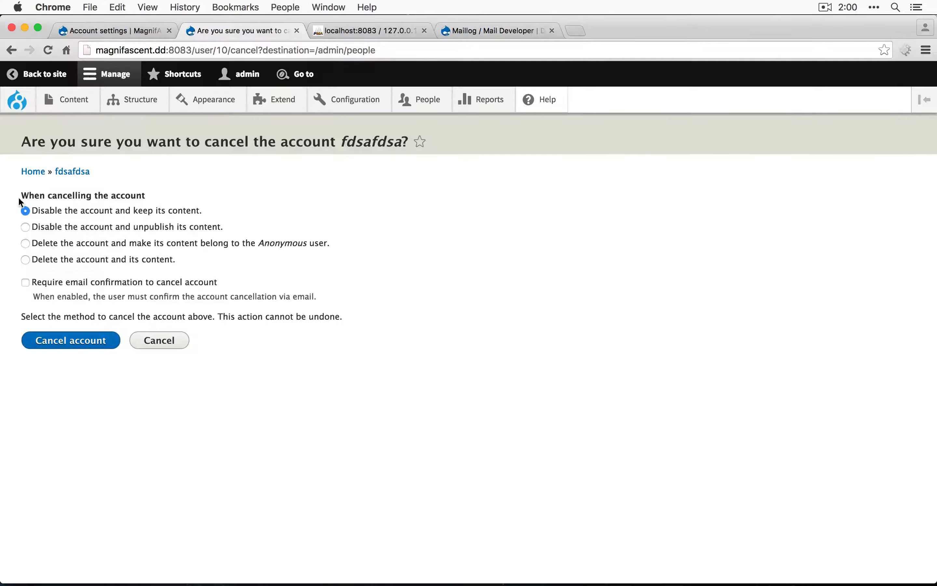
click(65, 30)
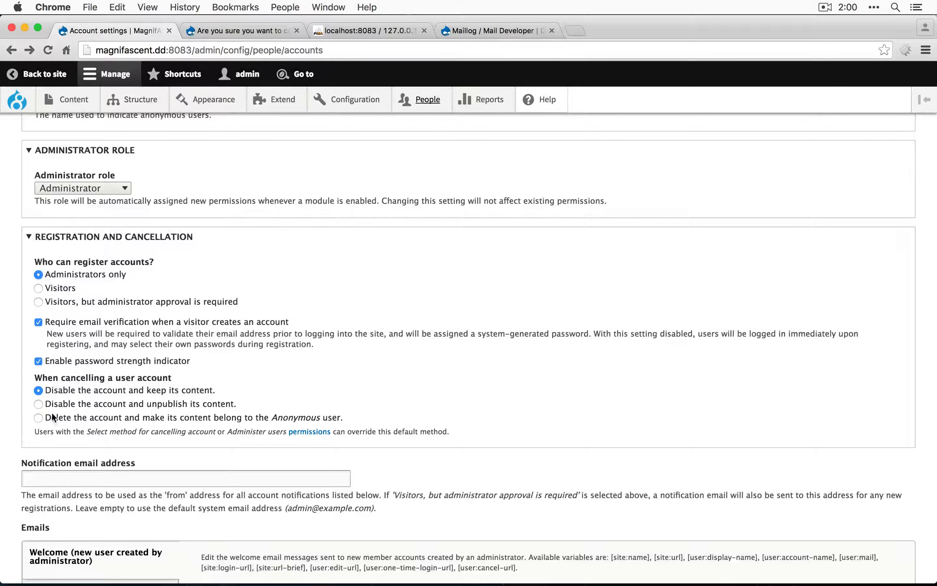
click(239, 25)
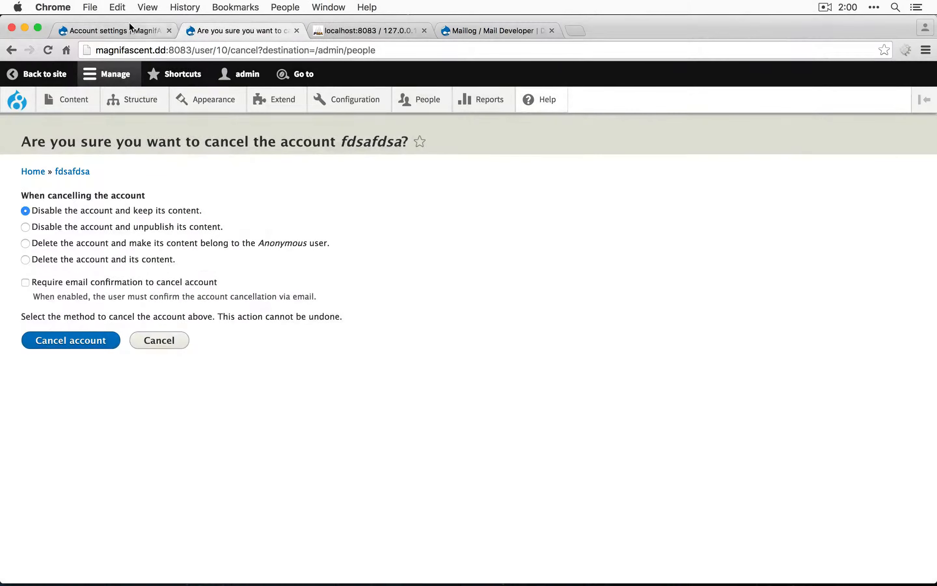
click(129, 24)
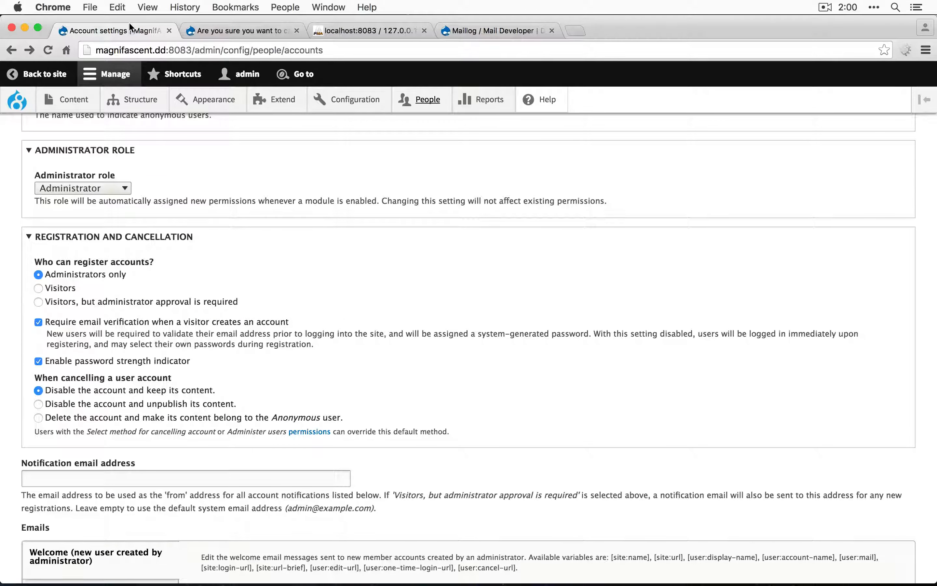
Review the notification address and the Welcome (awaiting approval) and Account activation email templates, and save the account settings
scroll(251, 285, down, 5)
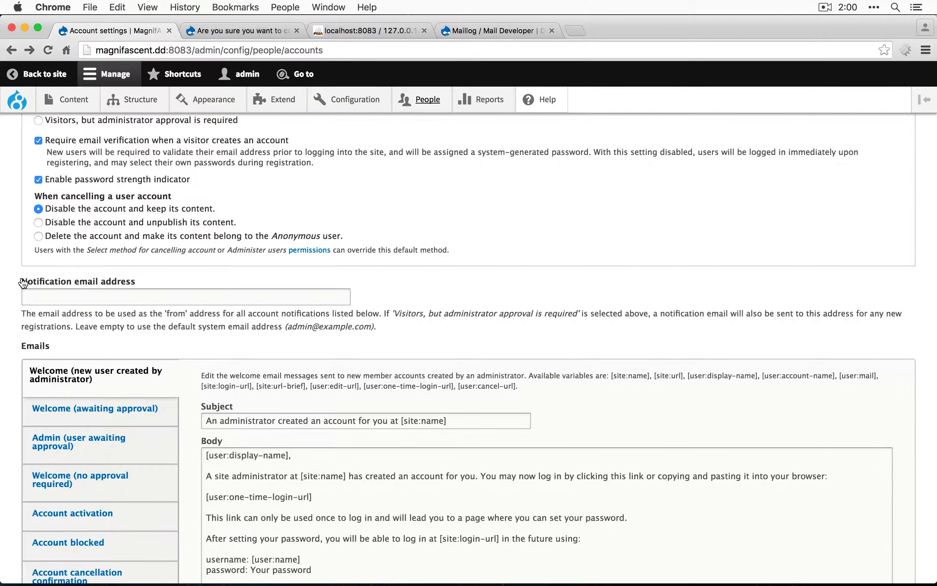
scroll(23, 283, down, 3)
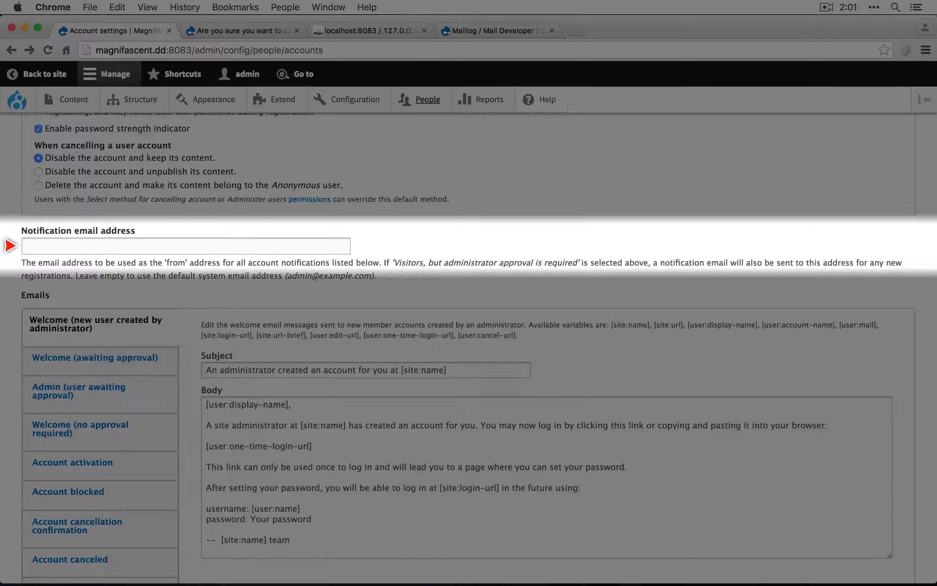
scroll(46, 306, down, 5)
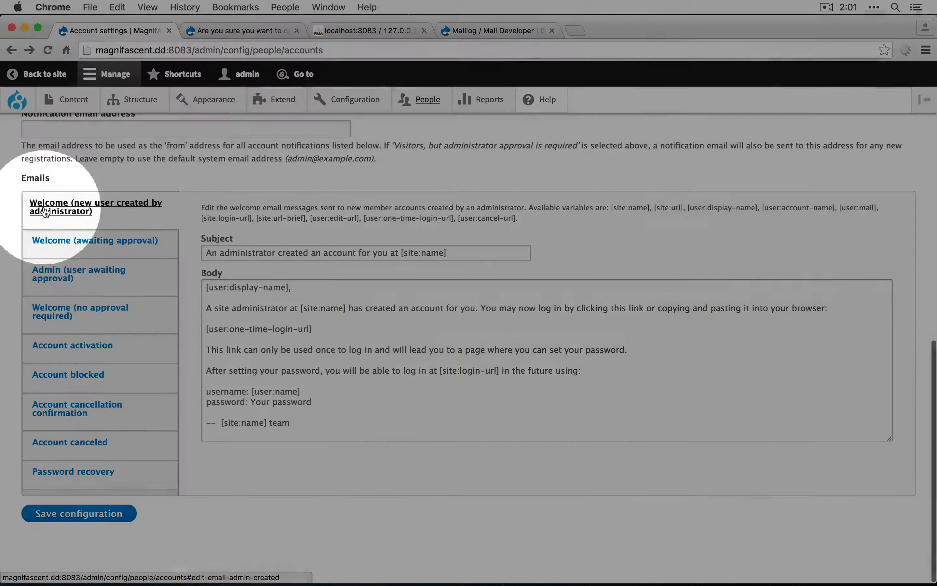
click(83, 252)
click(80, 221)
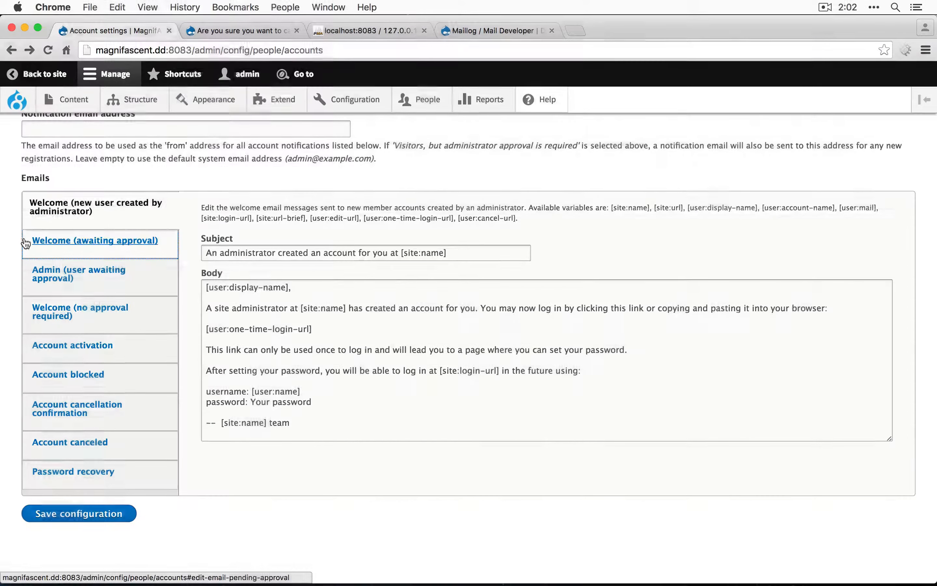
click(35, 240)
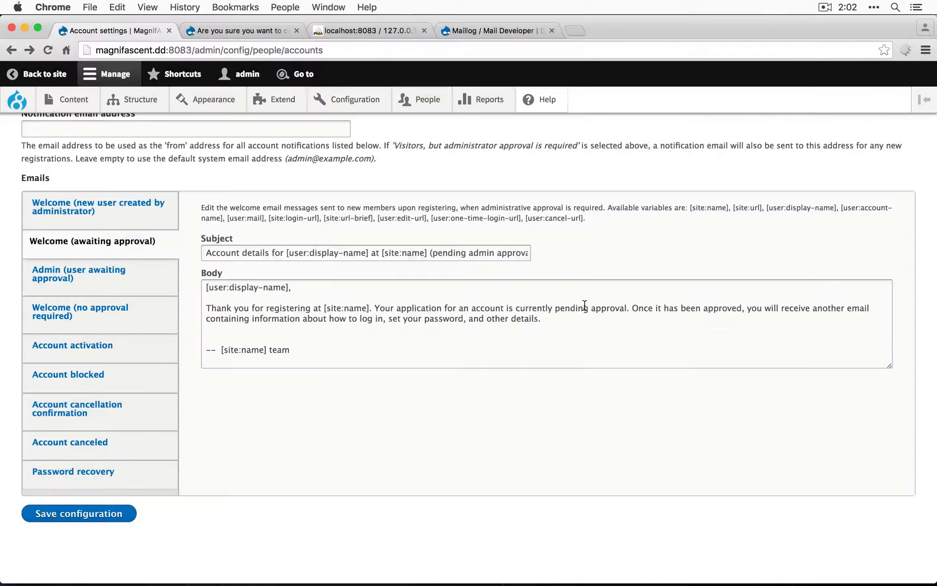
click(81, 346)
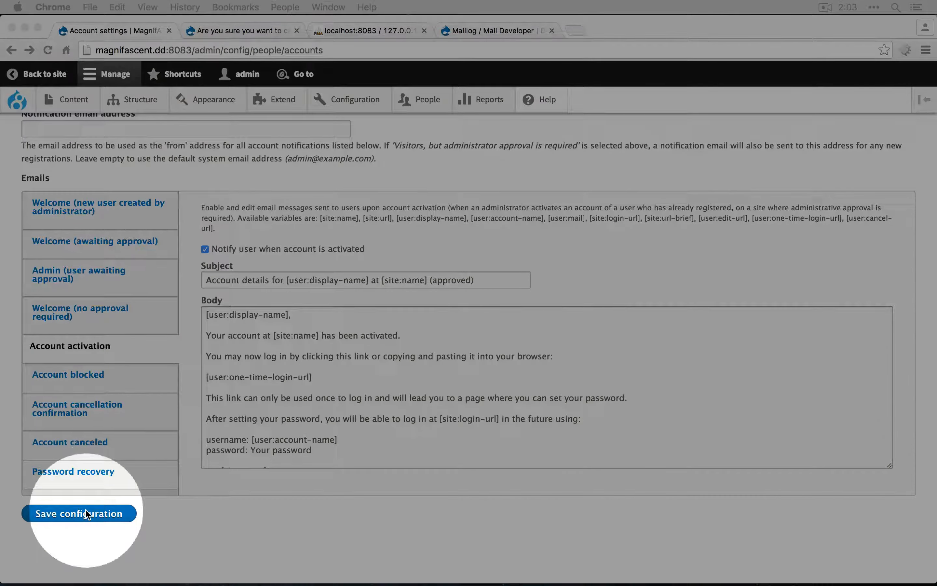
click(86, 513)
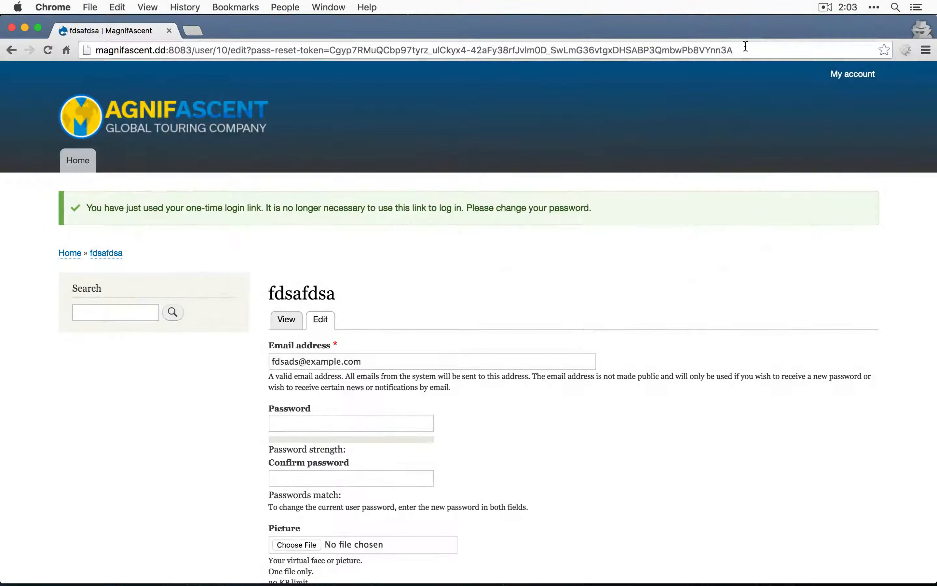
In the incognito window, log out of the site through magnifascent.dd:8083/user/logout and open the /user/login page
click(745, 47)
click(217, 46)
key(shift+super+Right)
text(lo)
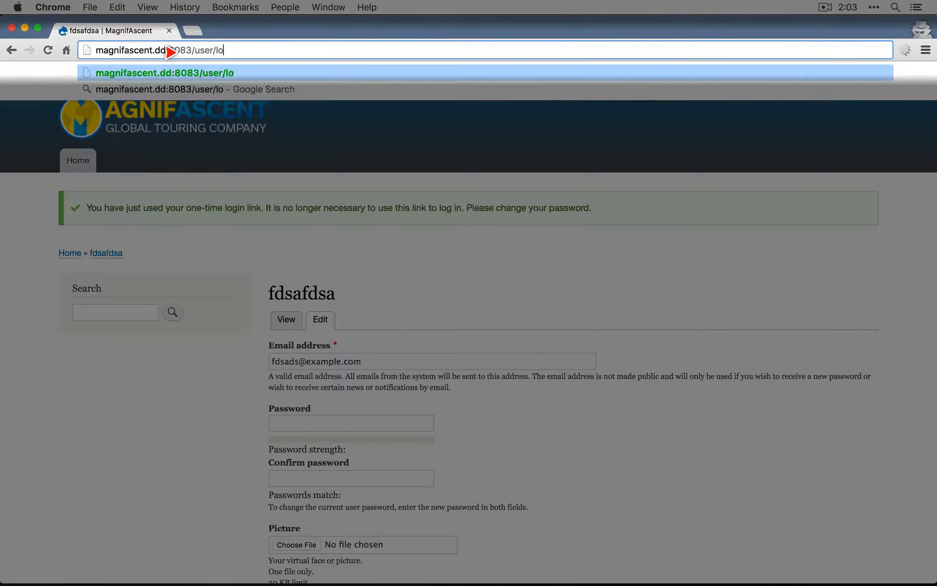
text(gout)
key(Return)
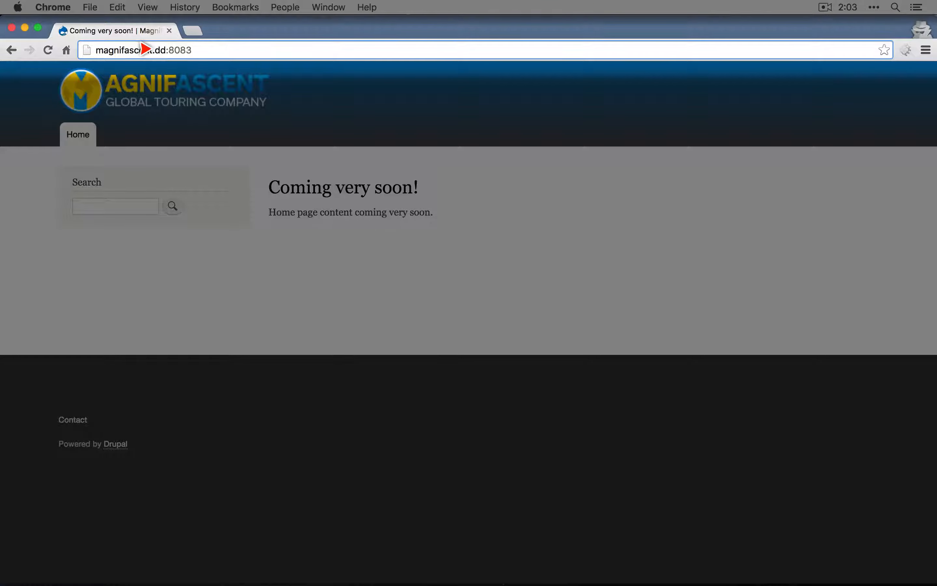
text(/user)
key(Return)
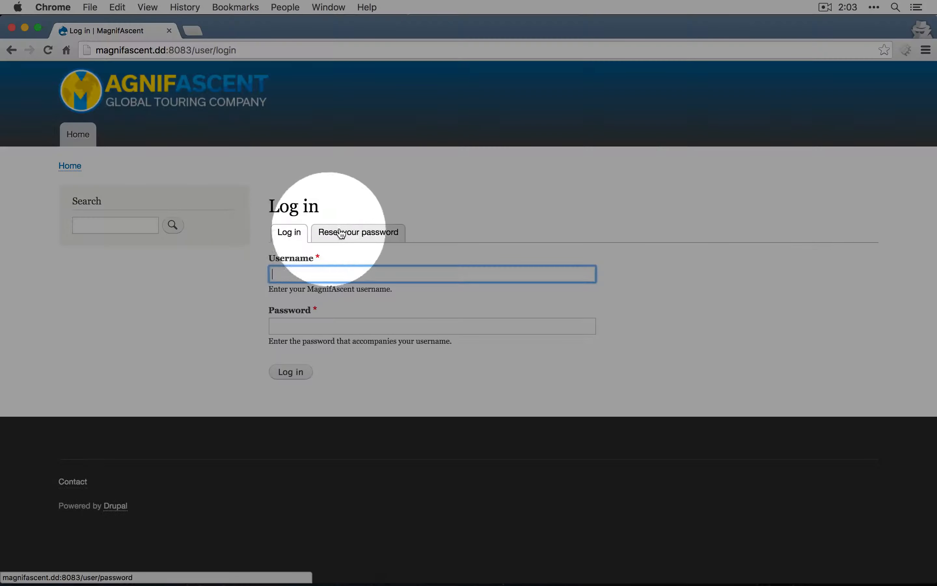